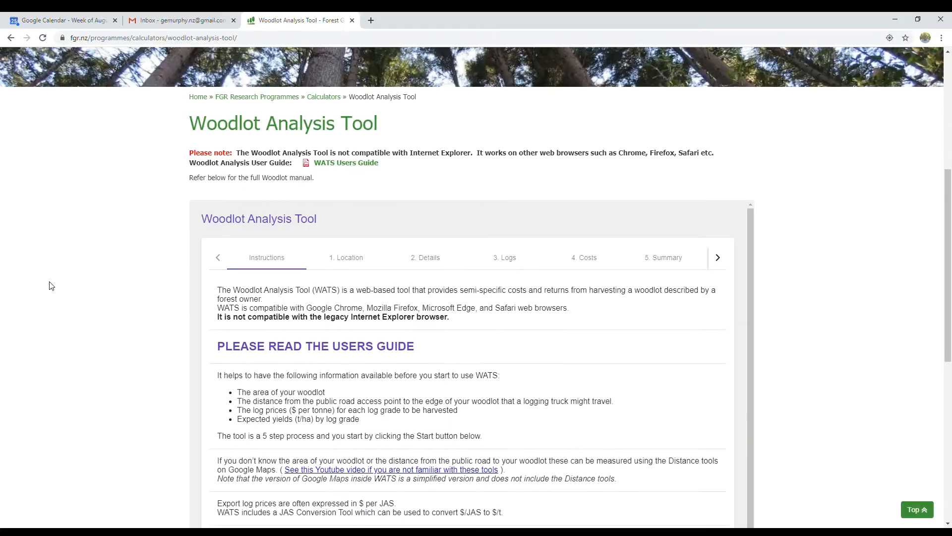
pyautogui.scroll(-2, 49, 284)
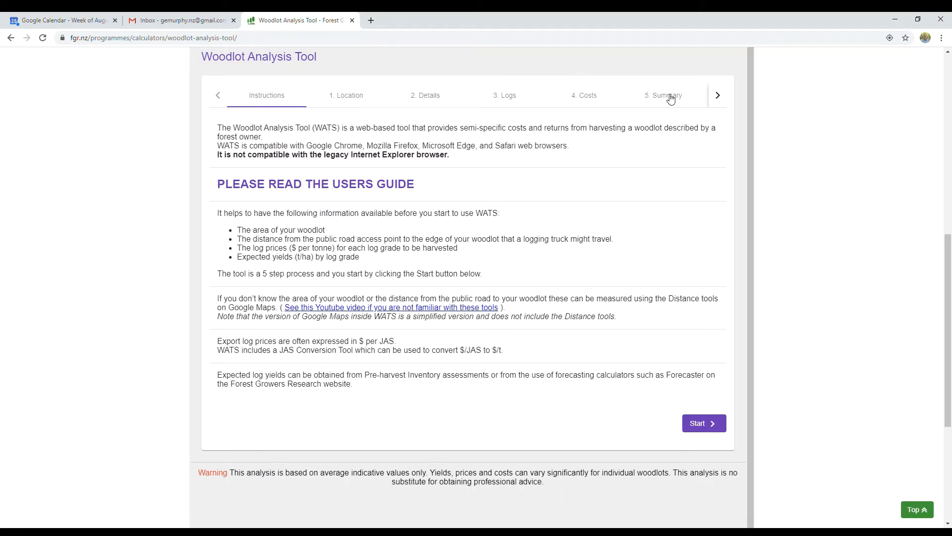
pyautogui.click(720, 98)
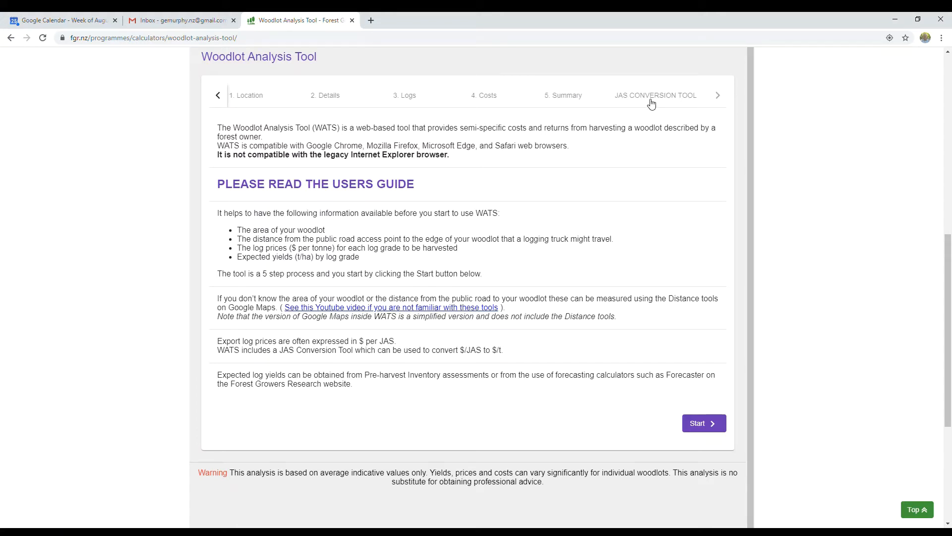
pyautogui.click(220, 97)
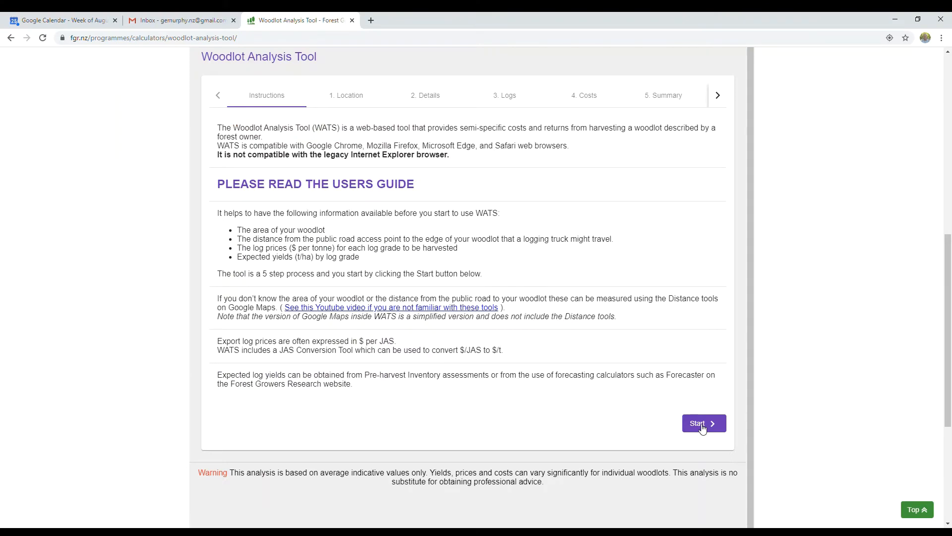
pyautogui.click(702, 424)
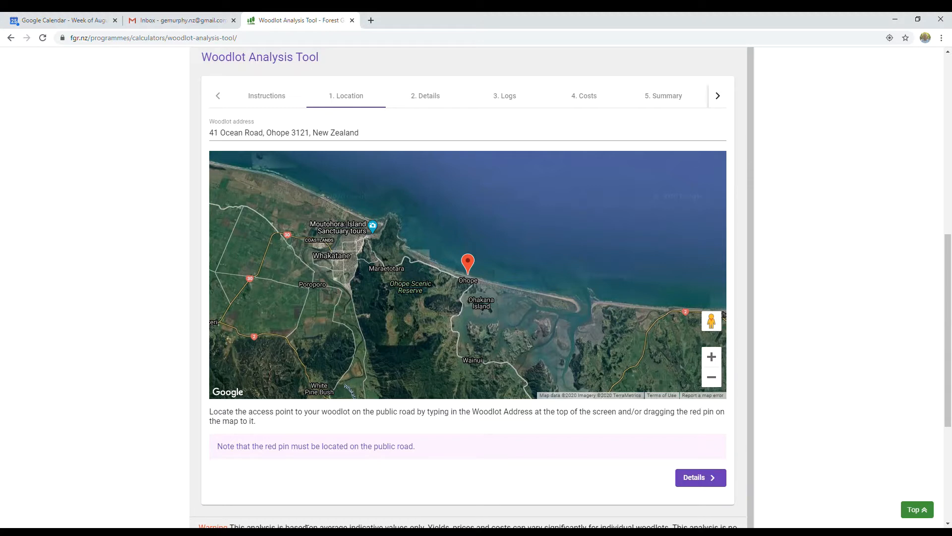
pyautogui.moveTo(375, 134); pyautogui.dragTo(204, 141)
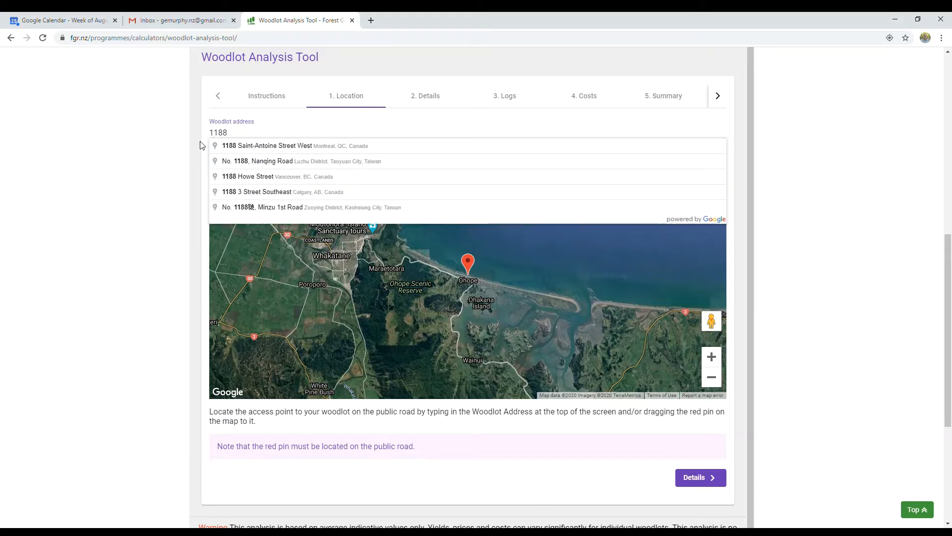
pyautogui.click(202, 145)
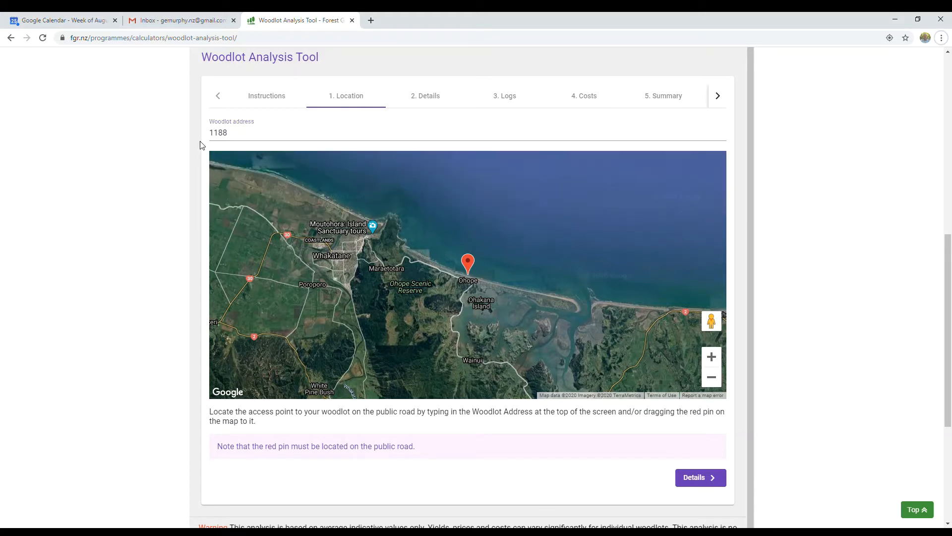
pyautogui.click(249, 133)
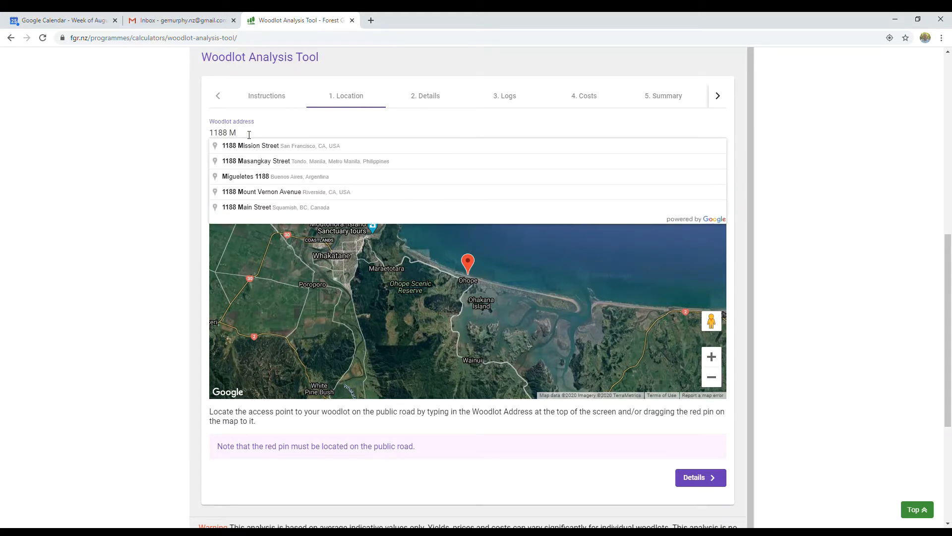
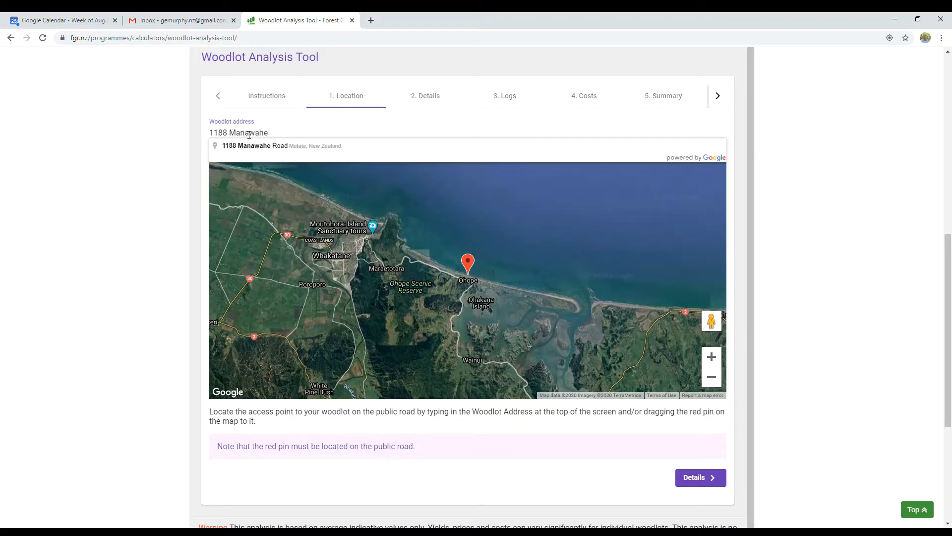
pyautogui.click(279, 146)
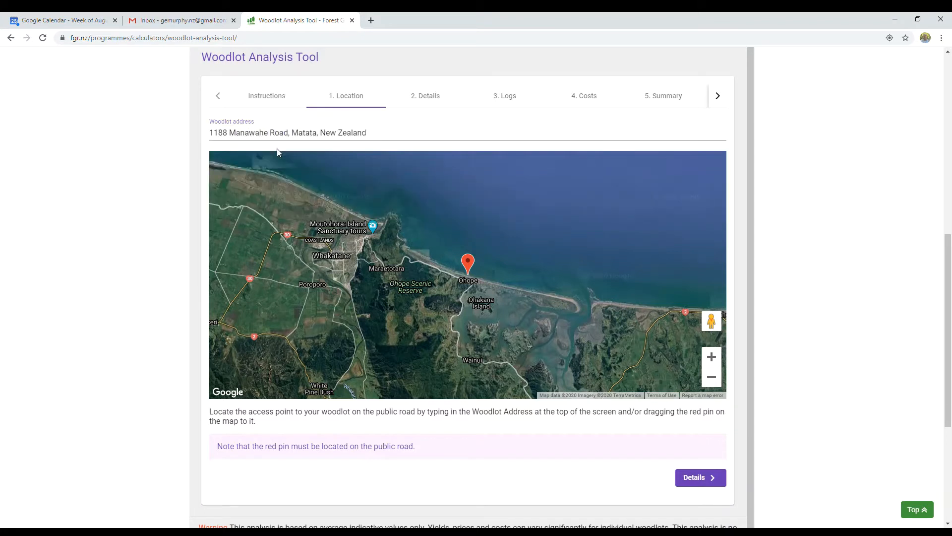
# - Place the red pin on Manawahe Rd and continue to the Details step
pyautogui.scroll(5, 382, 311)
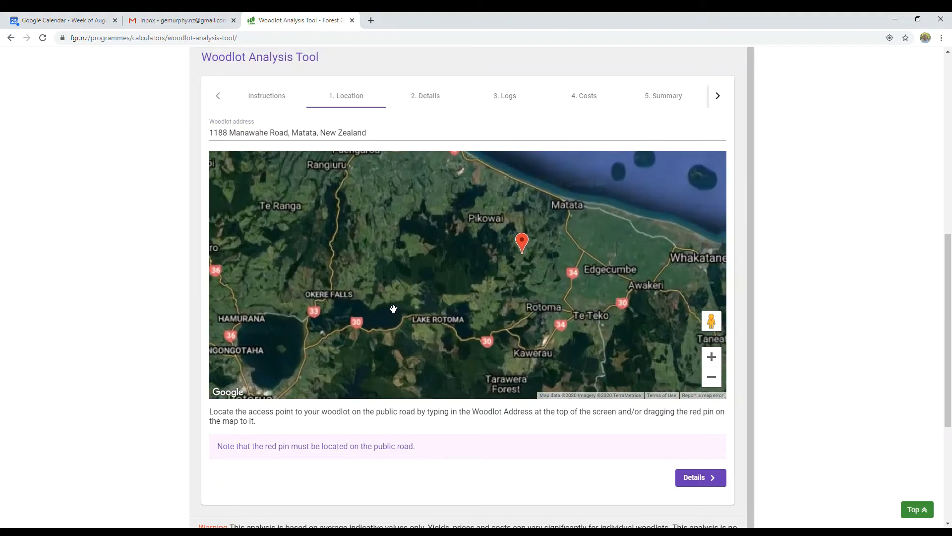
pyautogui.moveTo(545, 254); pyautogui.dragTo(347, 323)
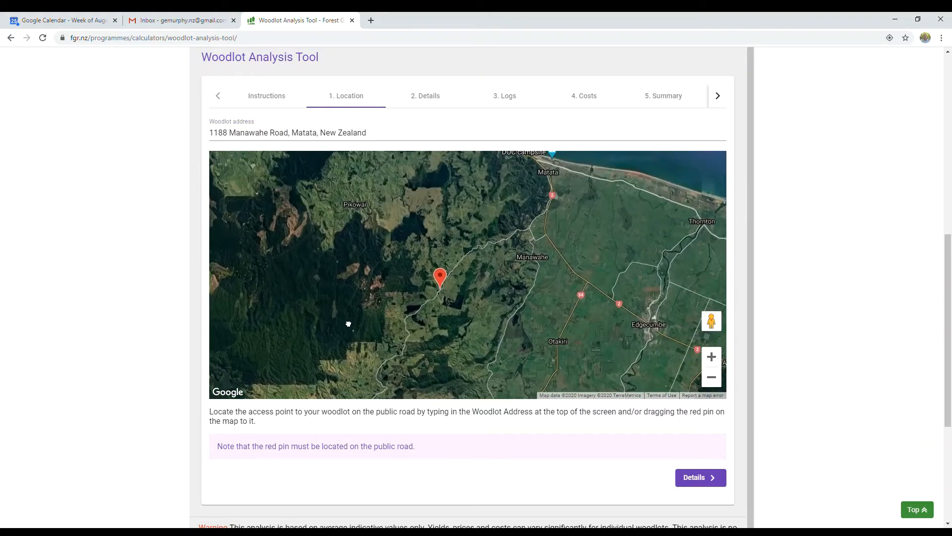
pyautogui.scroll(3, 440, 322)
pyautogui.scroll(5, 441, 323)
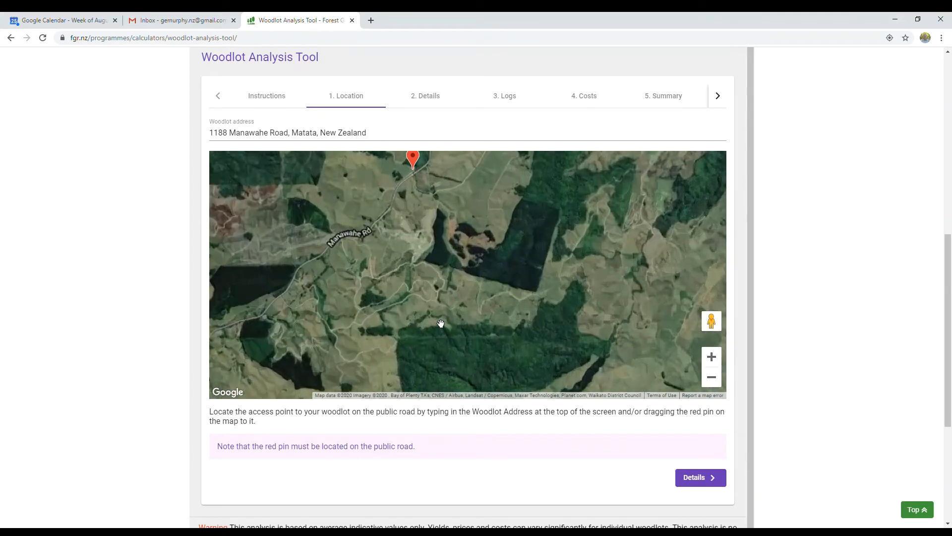
pyautogui.moveTo(425, 238); pyautogui.dragTo(425, 350)
pyautogui.moveTo(369, 159); pyautogui.dragTo(367, 214)
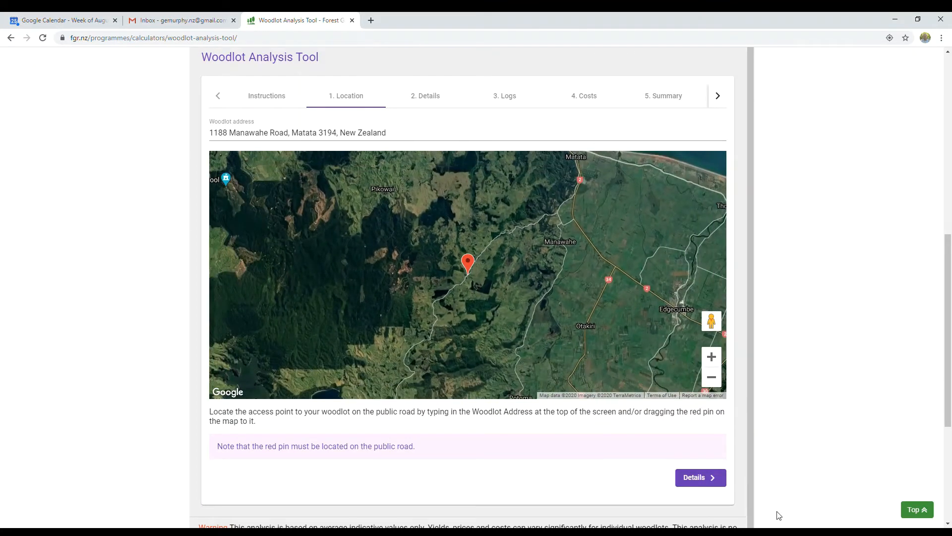
pyautogui.click(698, 483)
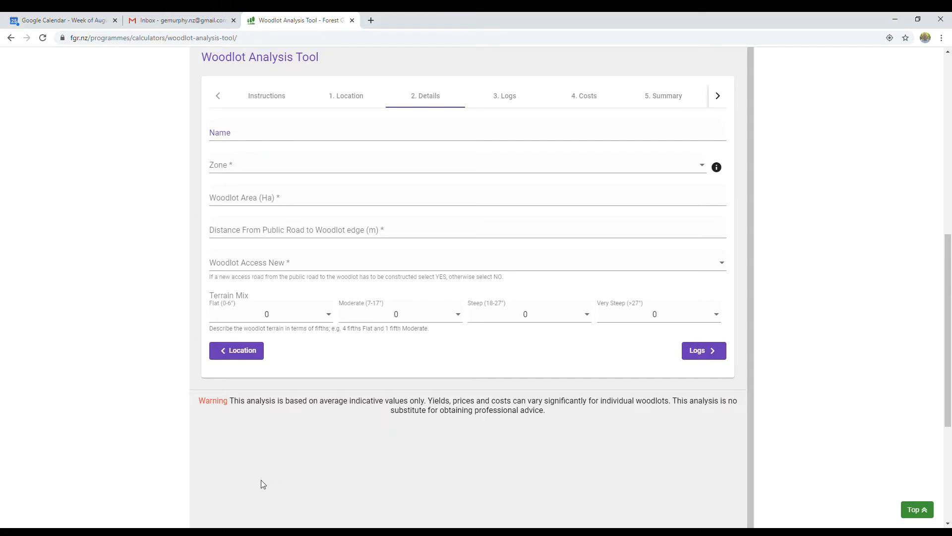
# - Enter 'Demo' as the woodlot name
pyautogui.click(253, 140)
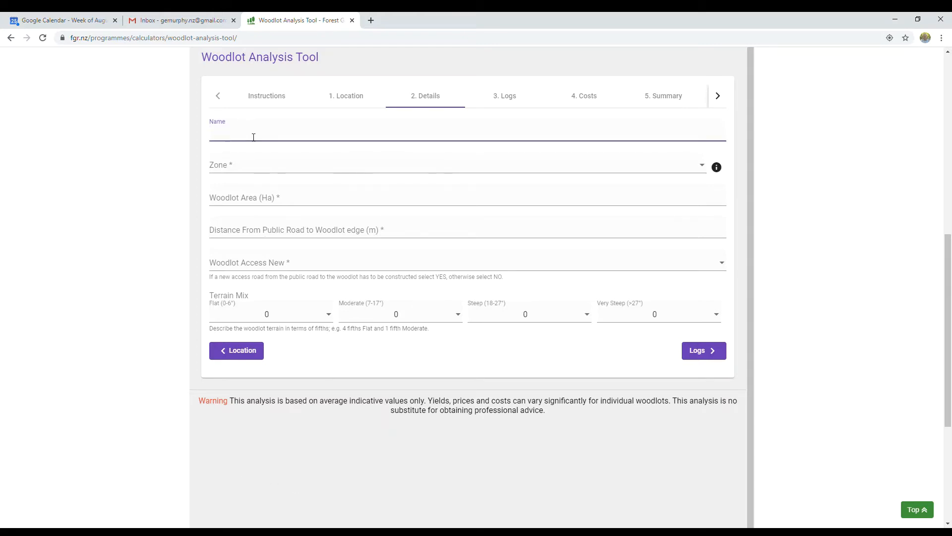
pyautogui.write('Demo')
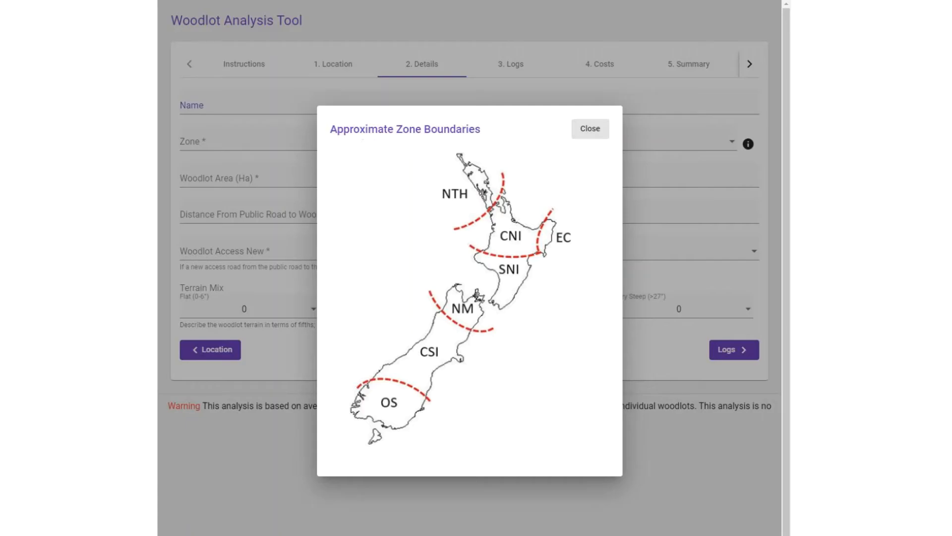
# - Set zone CNI, area 31 ha, 420 m from public road, and no new access needed
pyautogui.click(251, 164)
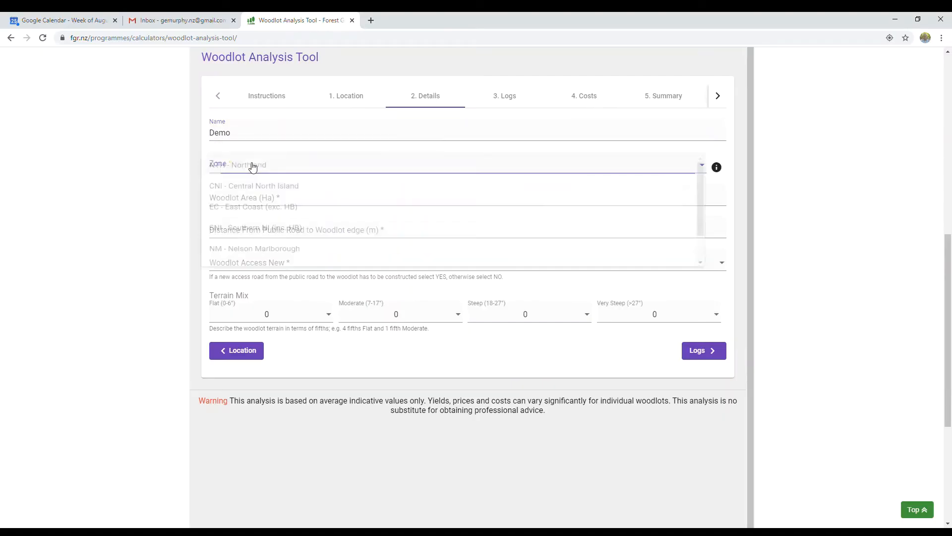
pyautogui.click(252, 190)
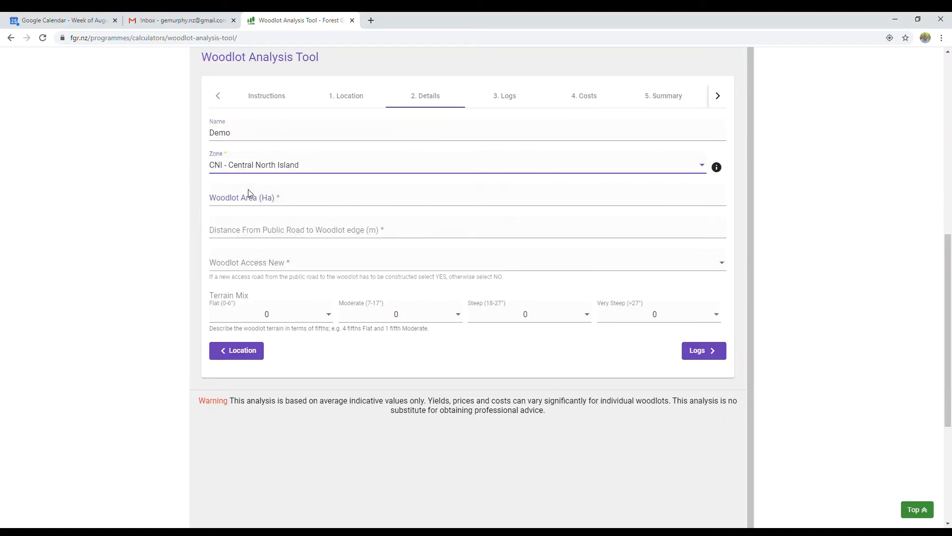
pyautogui.click(292, 203)
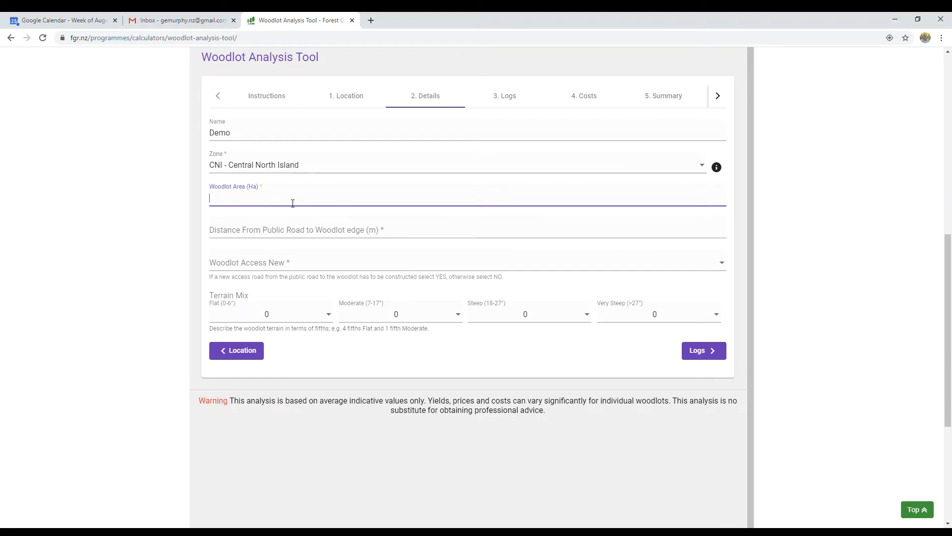
pyautogui.write('31')
pyautogui.click(274, 227)
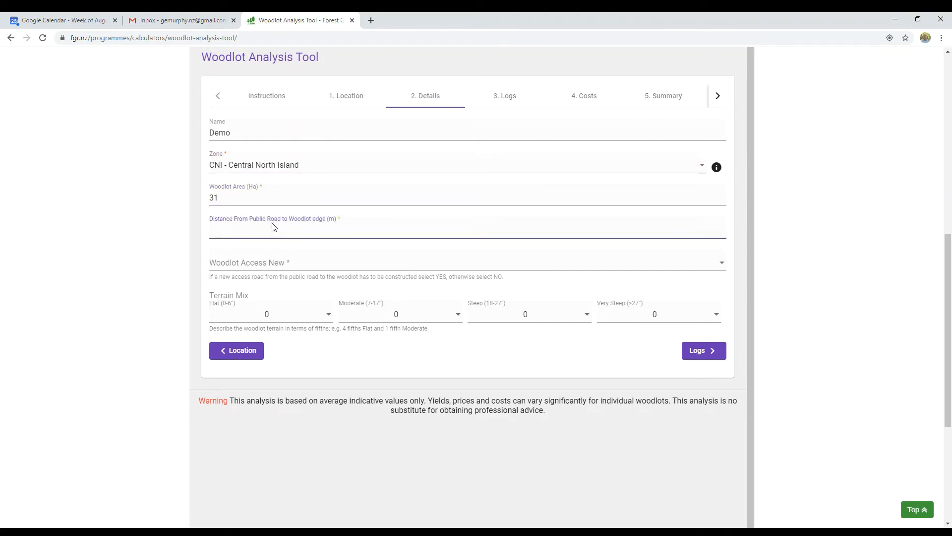
pyautogui.write('420')
pyautogui.click(272, 266)
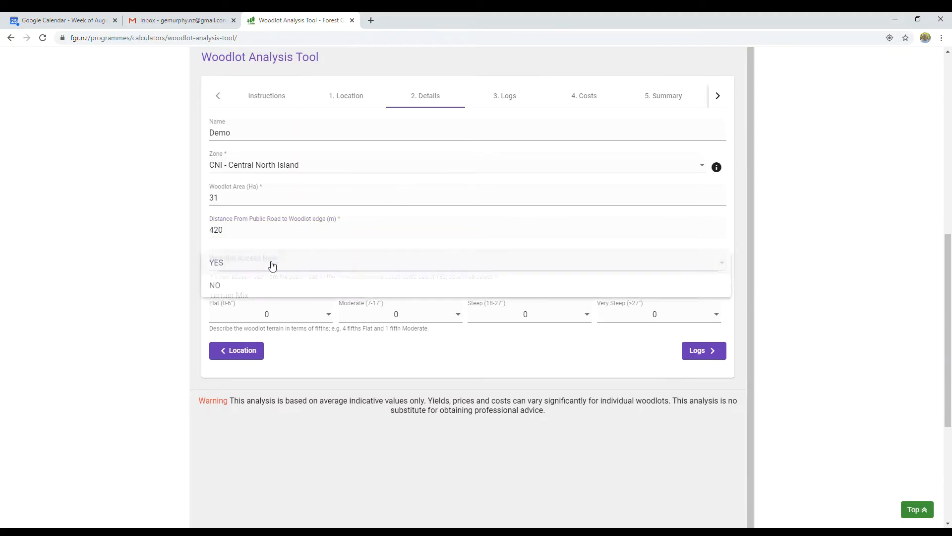
pyautogui.click(232, 290)
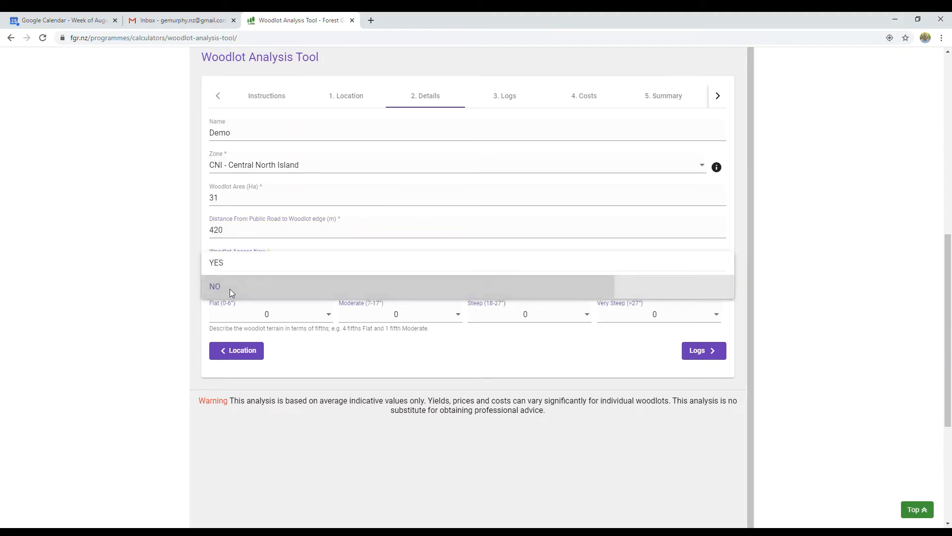
# - Set the terrain to 4 fifths Flat (0-6°) and 1 fifth Moderate (7-17°)
pyautogui.click(279, 319)
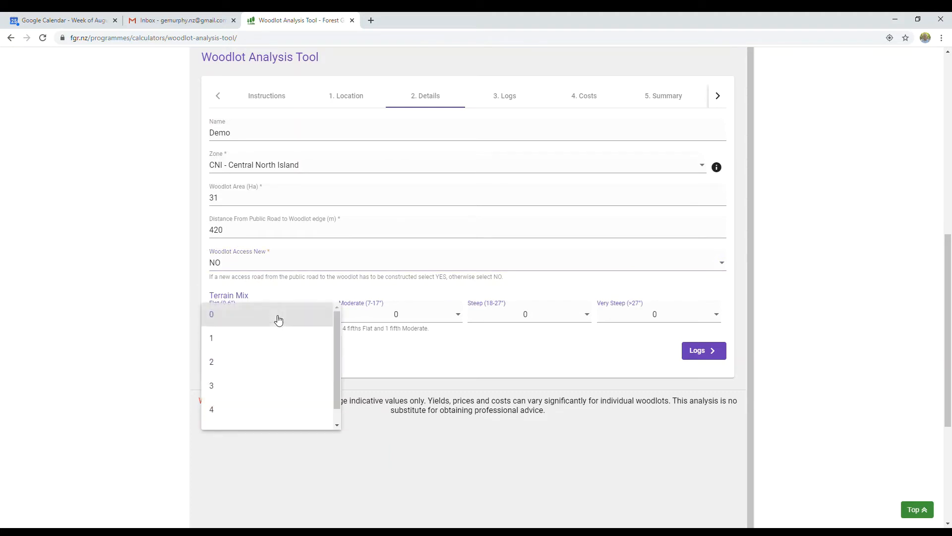
pyautogui.click(228, 415)
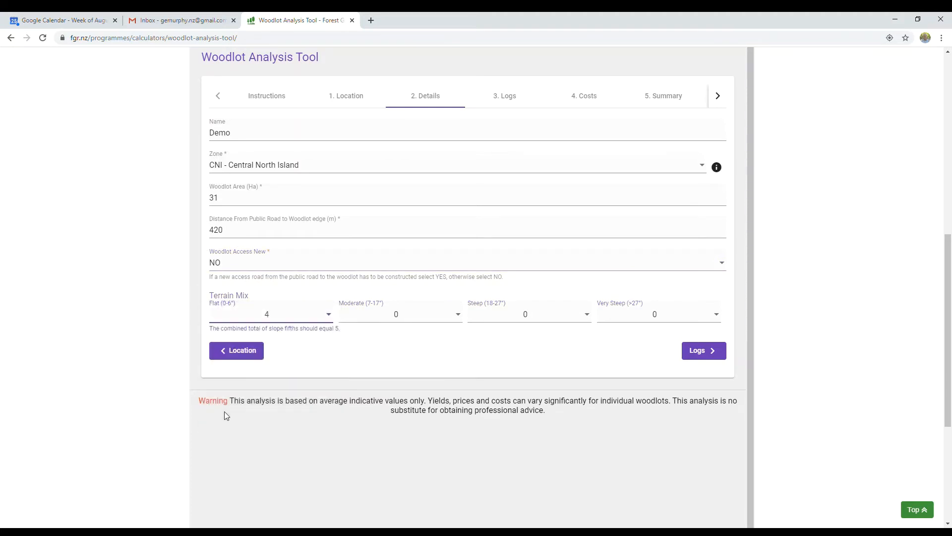
pyautogui.click(401, 318)
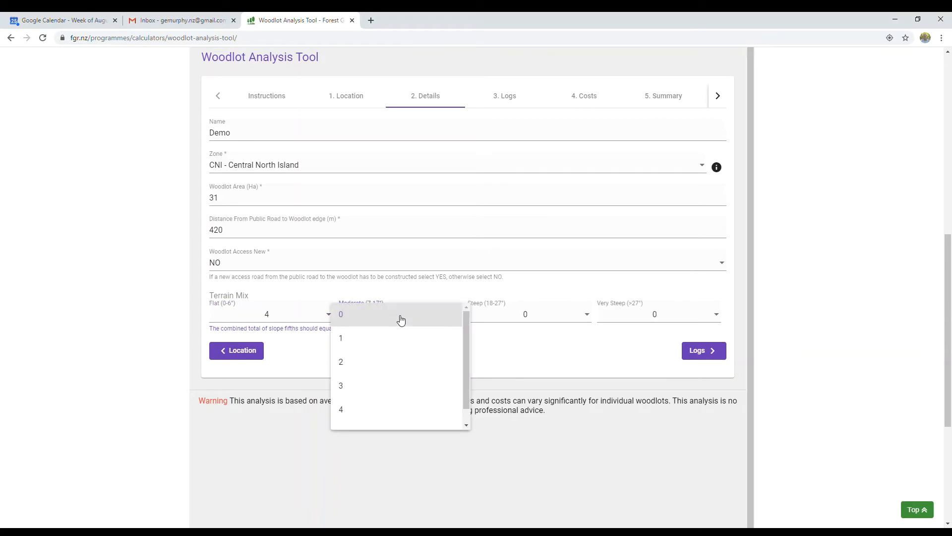
pyautogui.click(349, 344)
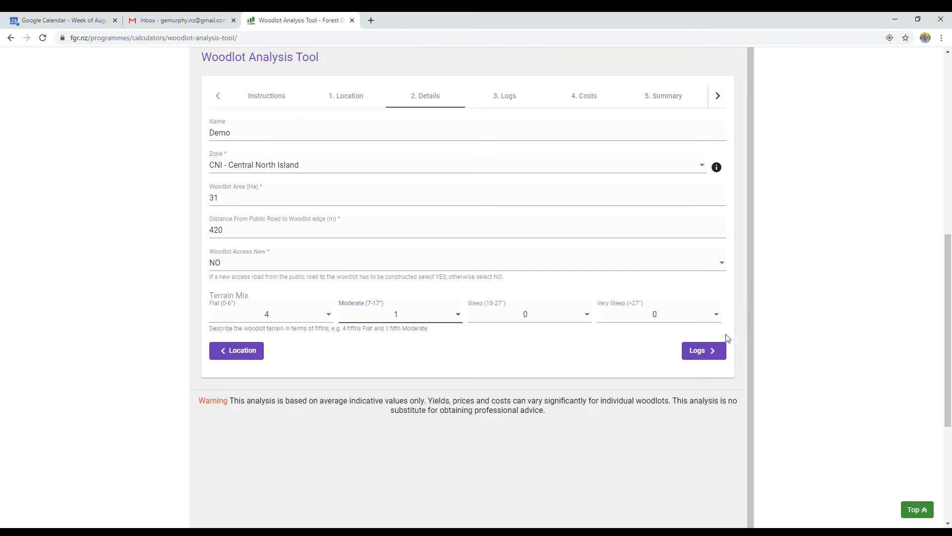
# - On the Logs step, set grades Domestic Pruned (P40), (P30), Export A for rows 1–3 and Pulp for row 7
pyautogui.click(706, 356)
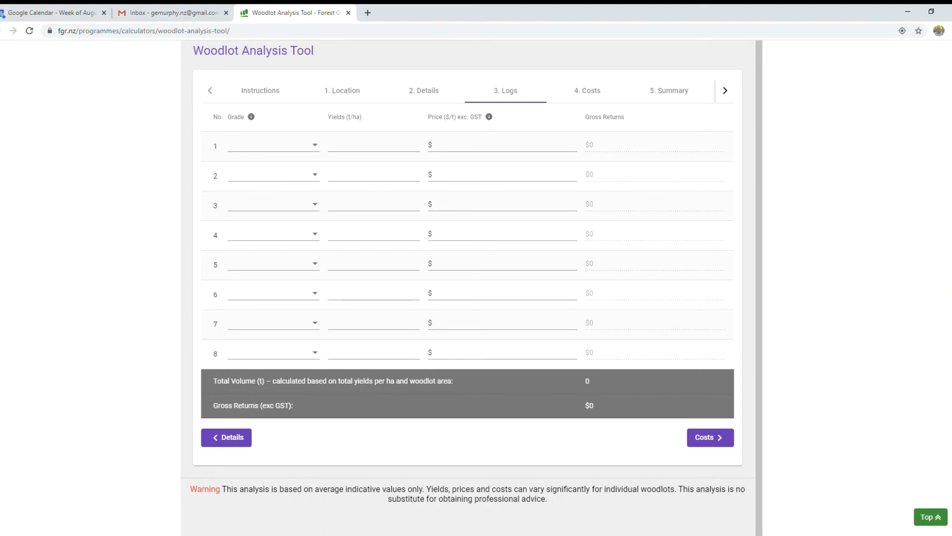
pyautogui.click(298, 150)
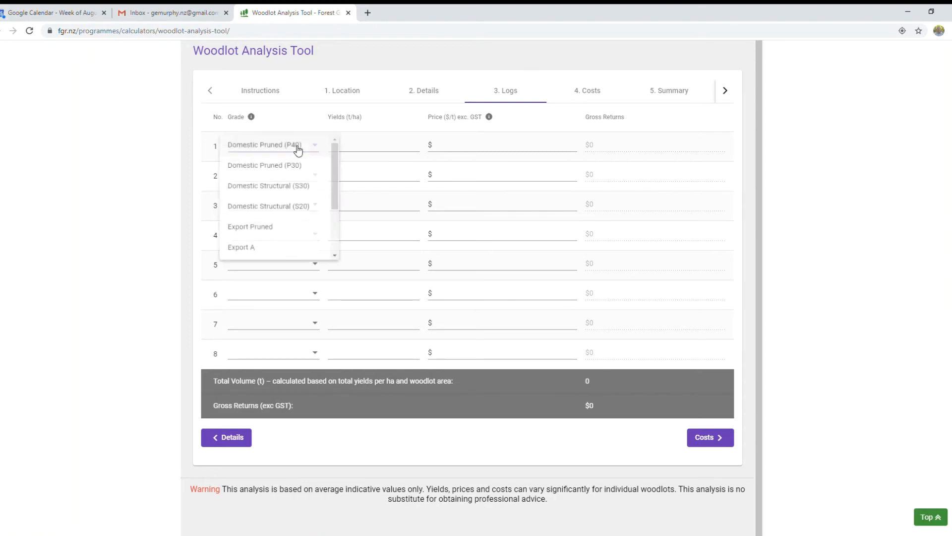
pyautogui.click(297, 149)
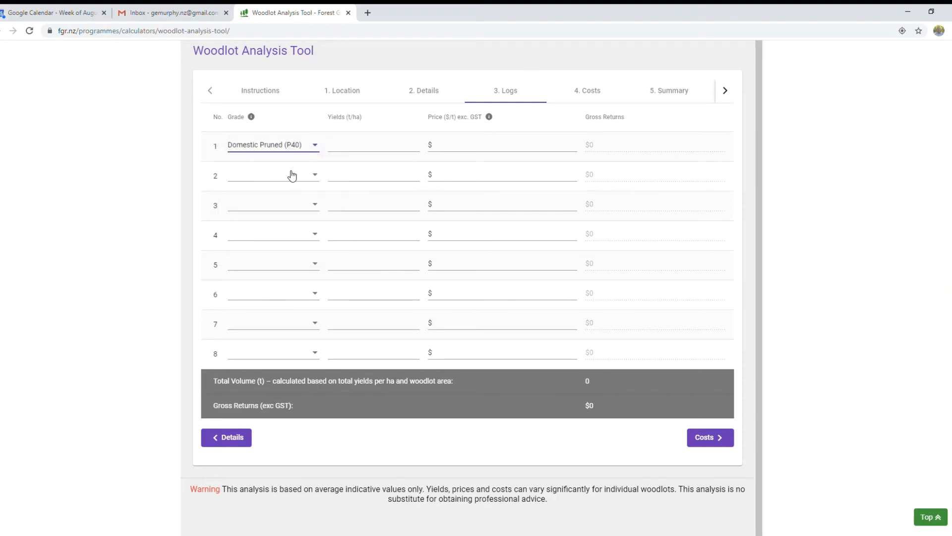
pyautogui.click(292, 174)
pyautogui.click(290, 197)
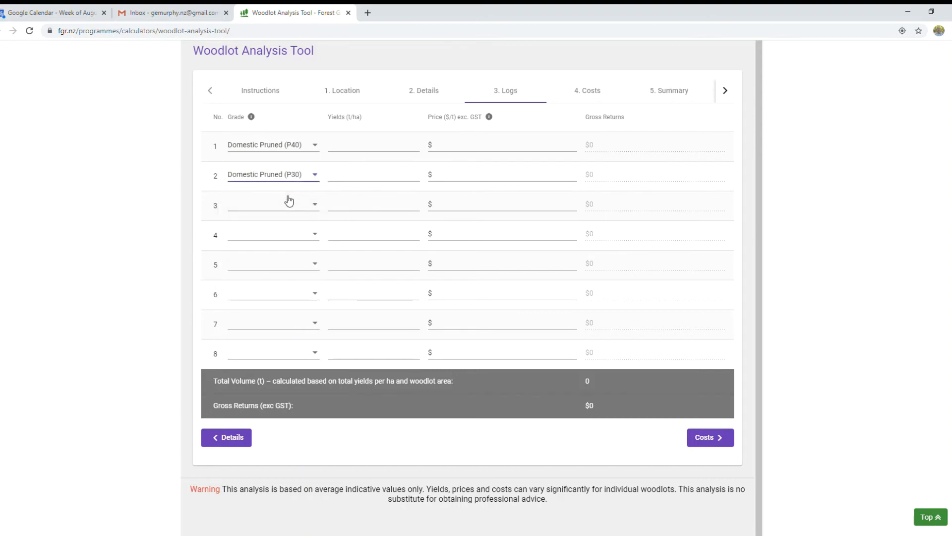
pyautogui.click(292, 209)
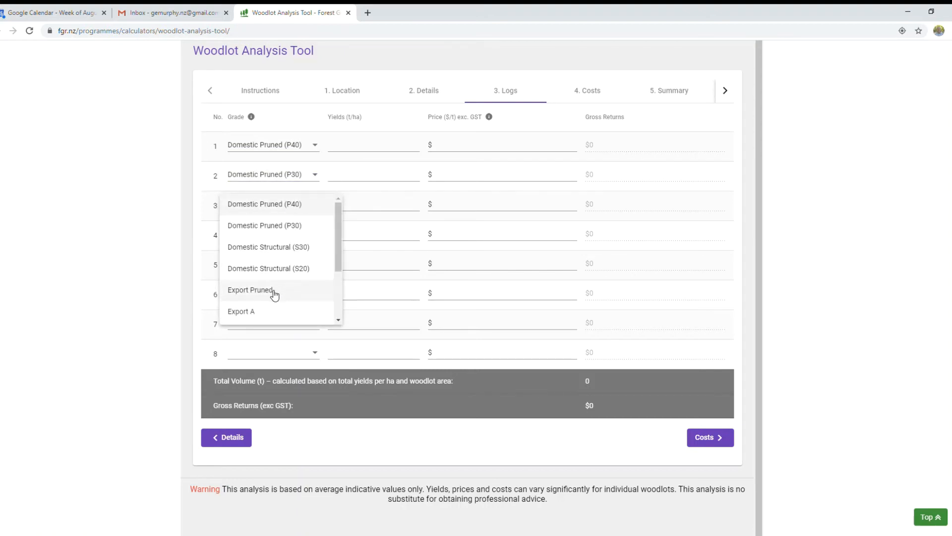
pyautogui.click(267, 314)
pyautogui.click(277, 238)
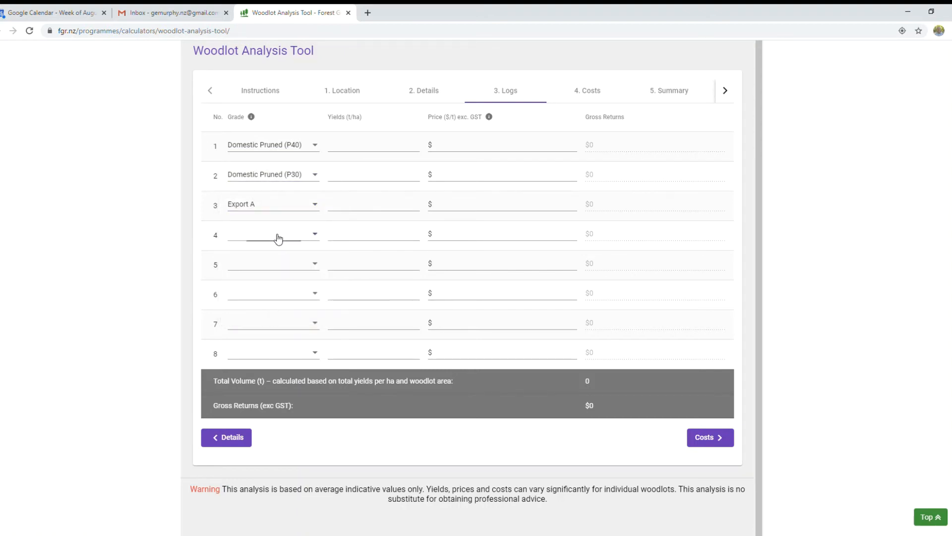
pyautogui.scroll(-1, 276, 343)
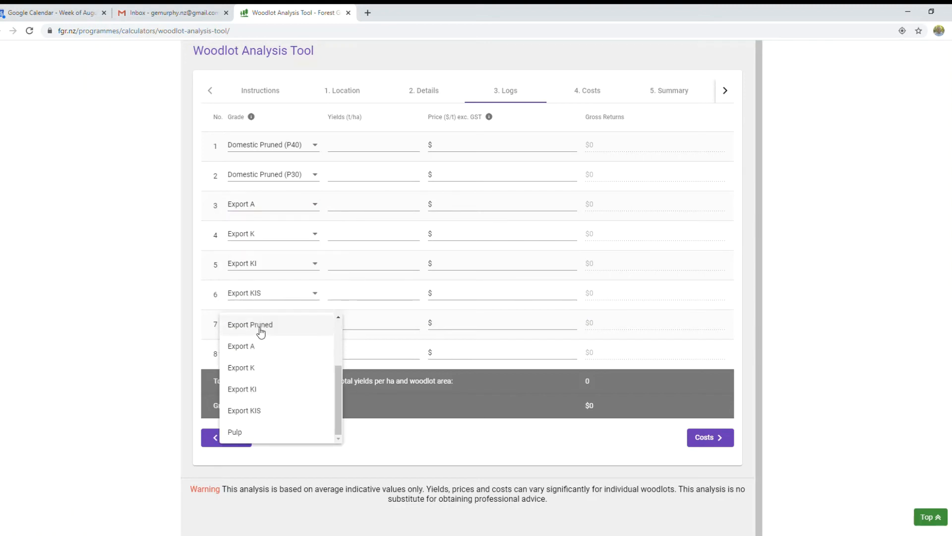
pyautogui.click(254, 437)
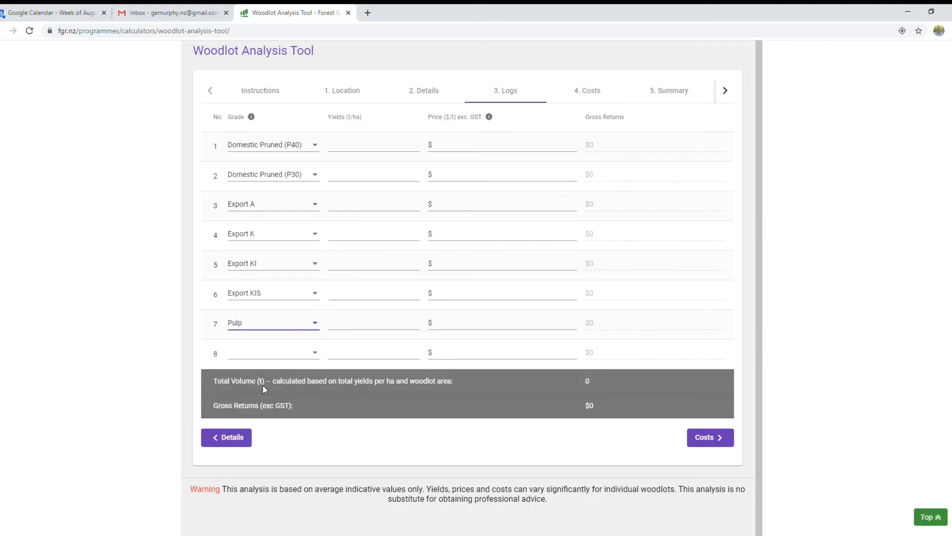
# - Enter yields of 98, 105 and 263 t/ha for P40, P30 and Export A
pyautogui.click(373, 152)
pyautogui.write('98')
pyautogui.click(356, 182)
pyautogui.write('105')
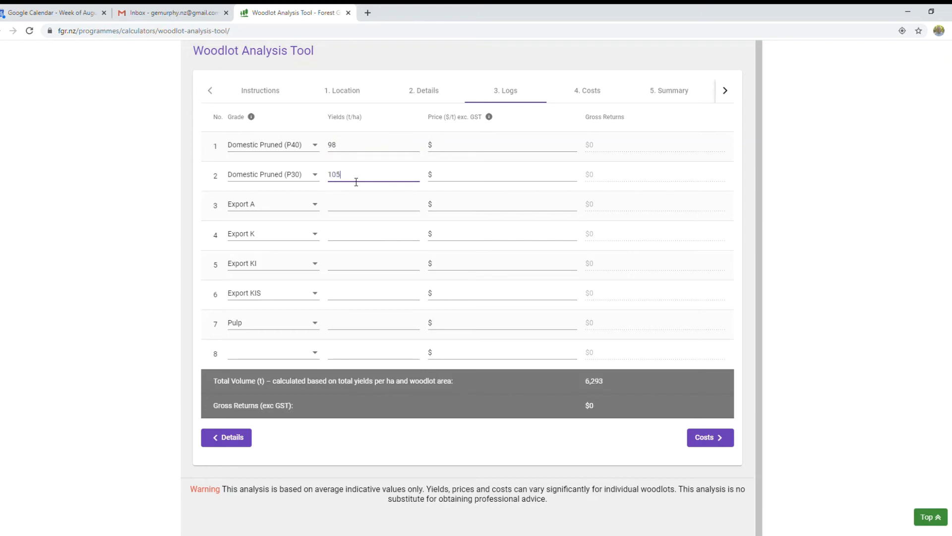
pyautogui.click(351, 207)
pyautogui.write('263')
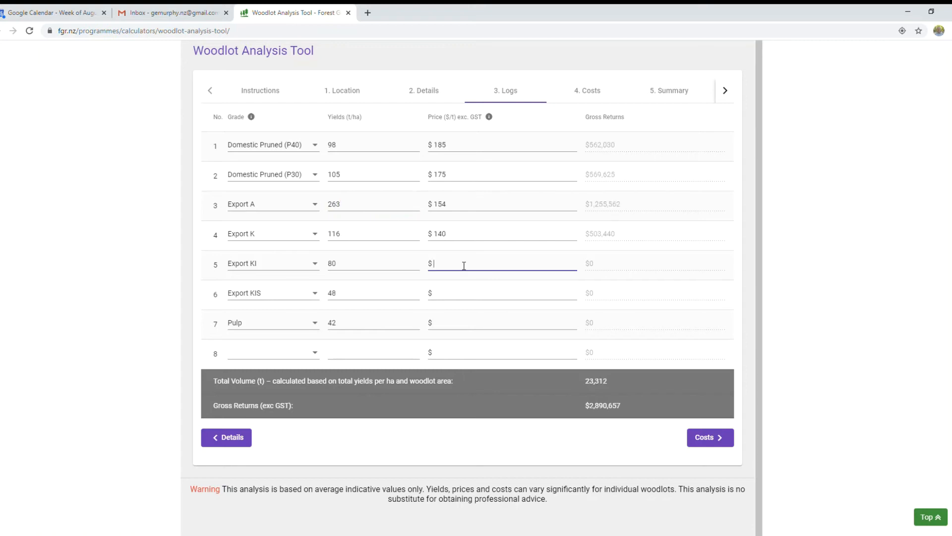
# - Enter prices of 133, 119 and 50 for the last three grades, ending with Pulp
pyautogui.write('133')
pyautogui.click(454, 294)
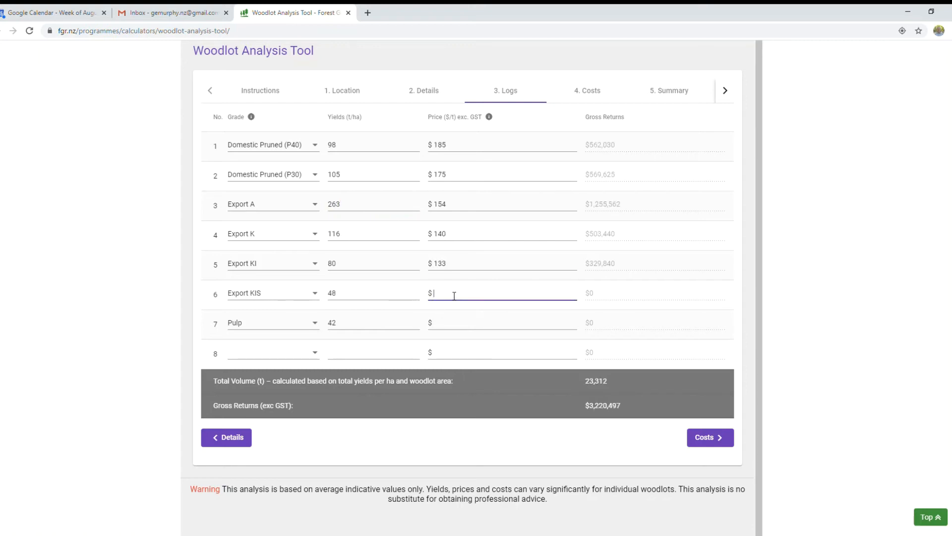
pyautogui.write('119')
pyautogui.click(461, 327)
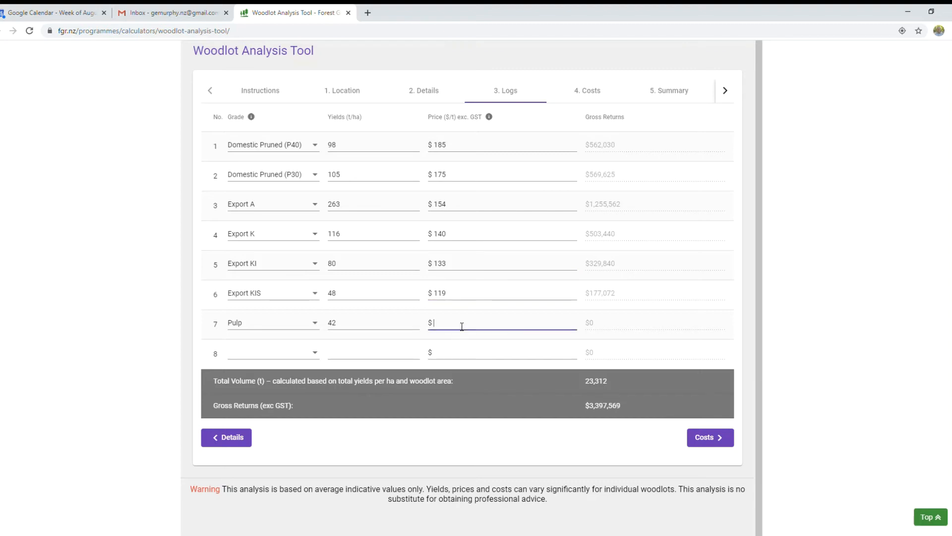
pyautogui.write('50')
# - Show the cost breakdown: Harvesting $537,374, Cartage $425,396, total $1,208,450 excl. GST
pyautogui.click(709, 439)
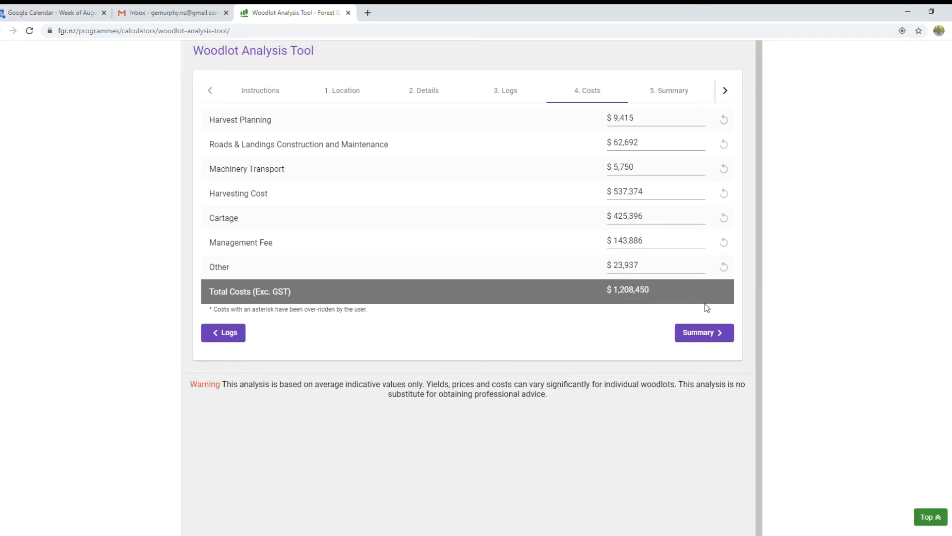
# - Show the Summary: net return $2,254,219, ranging $1,899,818 to $2,608,620
pyautogui.click(703, 338)
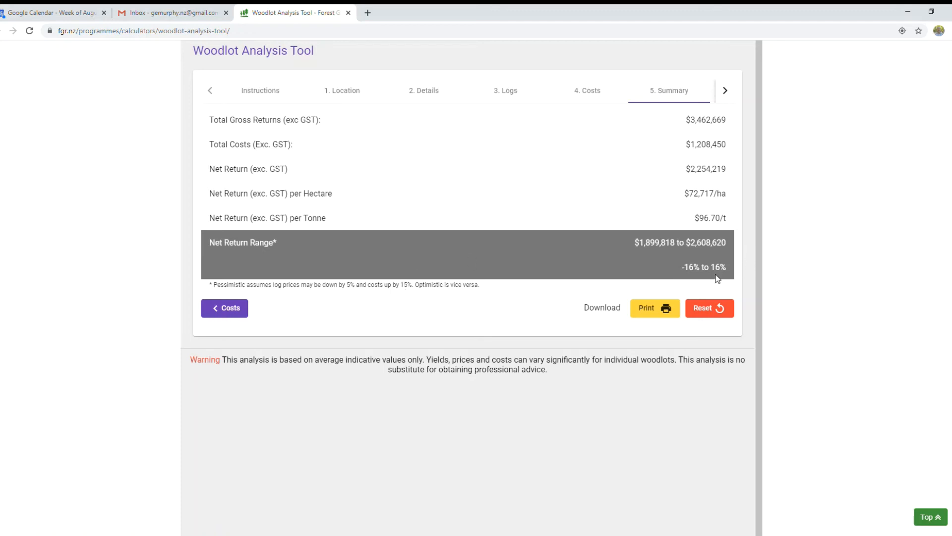
# - Preview the two-page printed report, cancel without printing, and reset the analysis
pyautogui.click(651, 310)
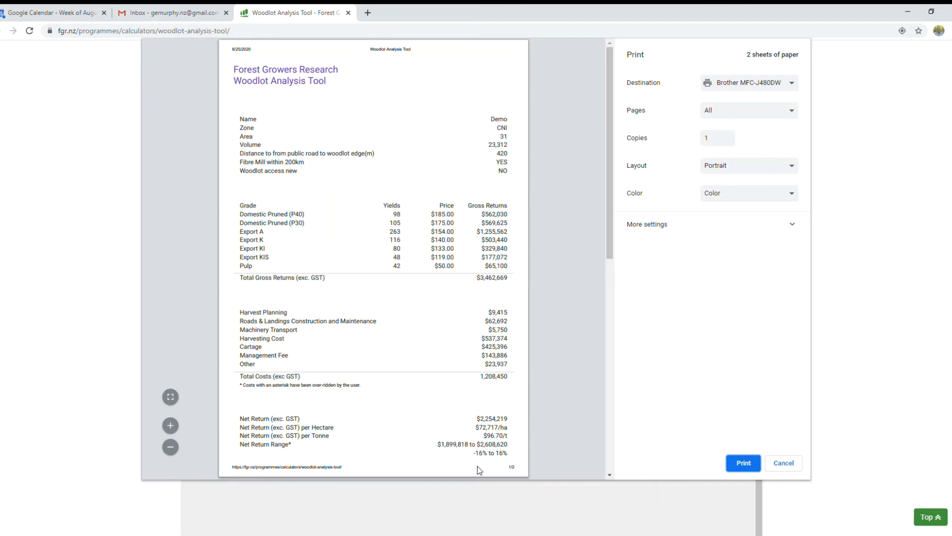
pyautogui.click(796, 89)
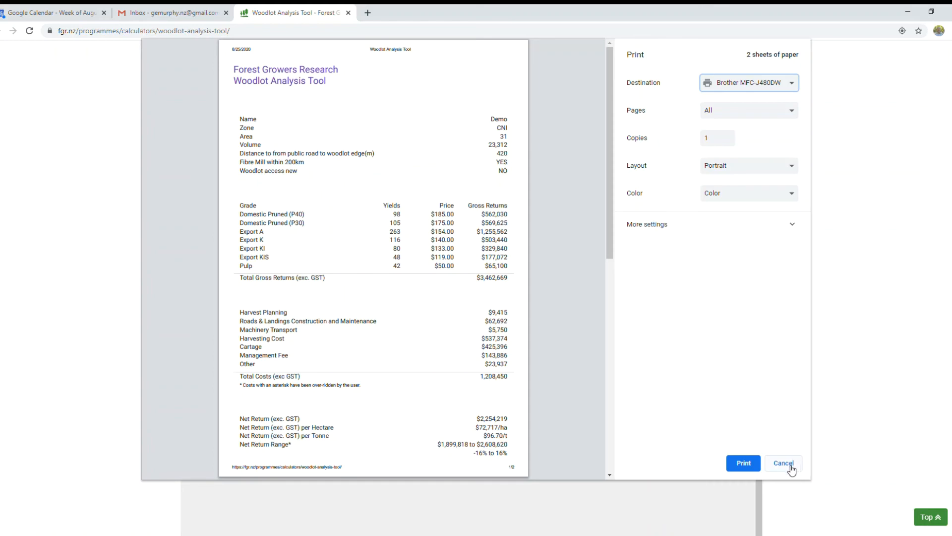
pyautogui.click(790, 465)
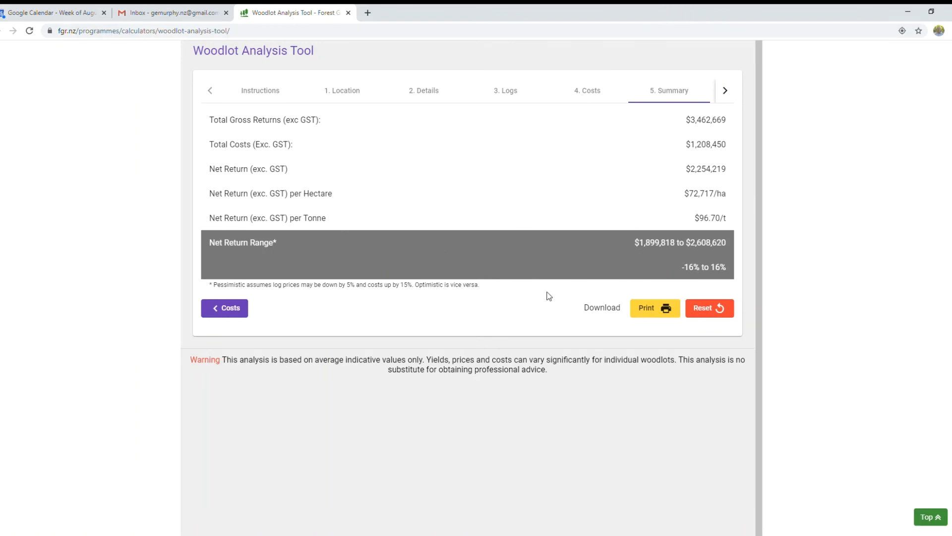
pyautogui.click(710, 311)
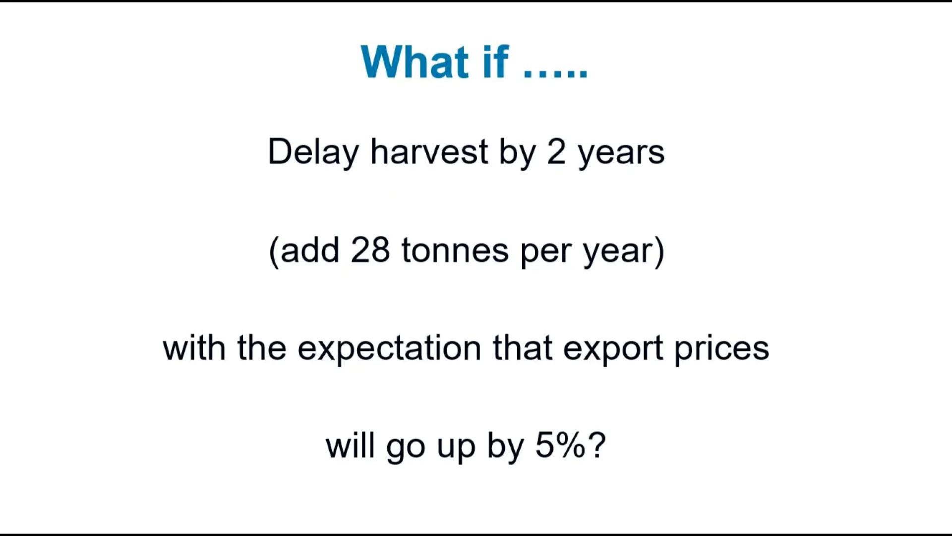
# - Advance the slides to the Demo Harvest Delay table of revised yields and prices
pyautogui.press('Right')
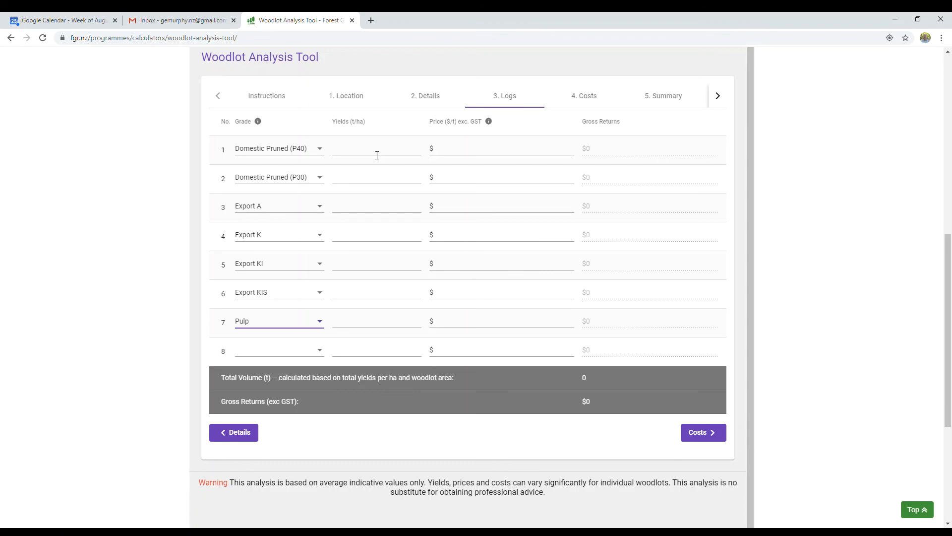
# - Back in the Logs table, place the cursor in row 1's Domestic Pruned (P40) yield field
pyautogui.click(376, 155)
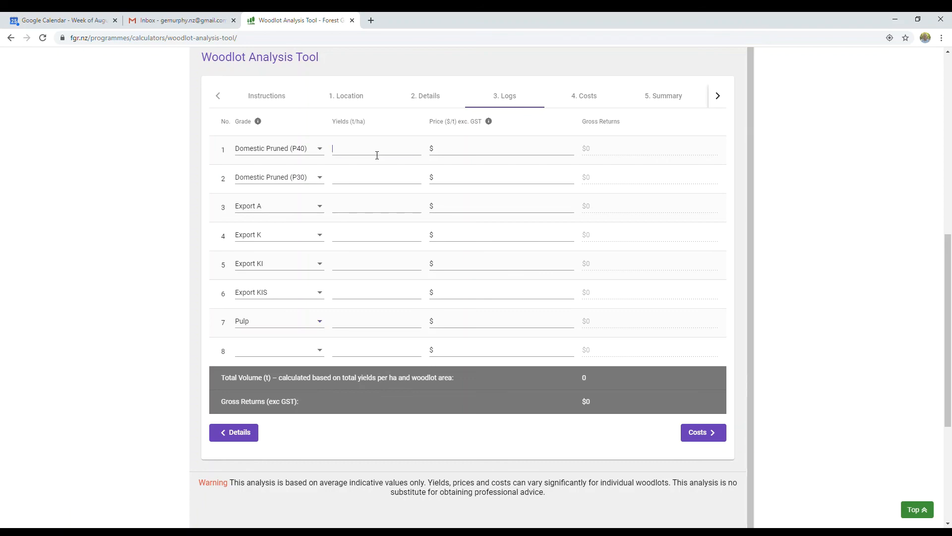